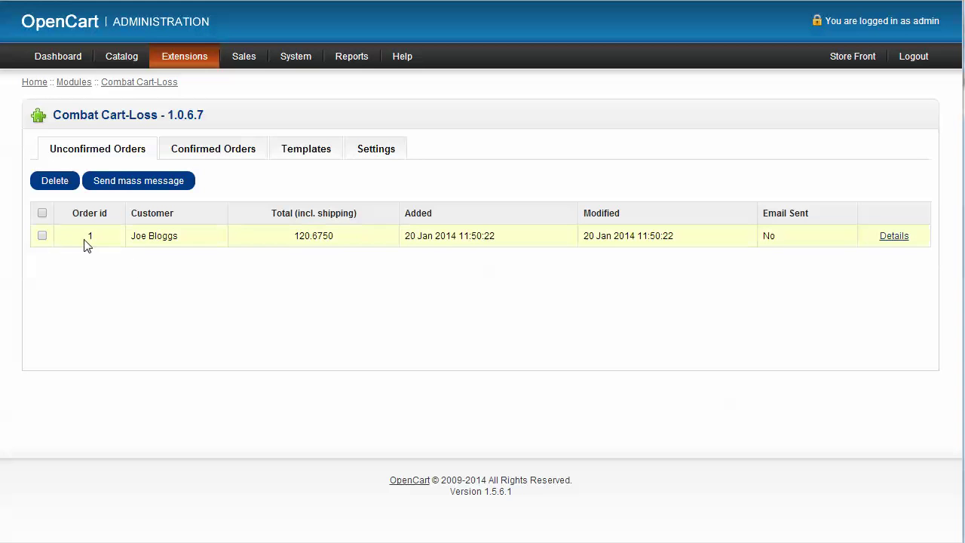
- Toggle order 1's selection checkbox off, then open the Order #1 details page
left_click(42, 235)
left_click(42, 236)
left_click(42, 236)
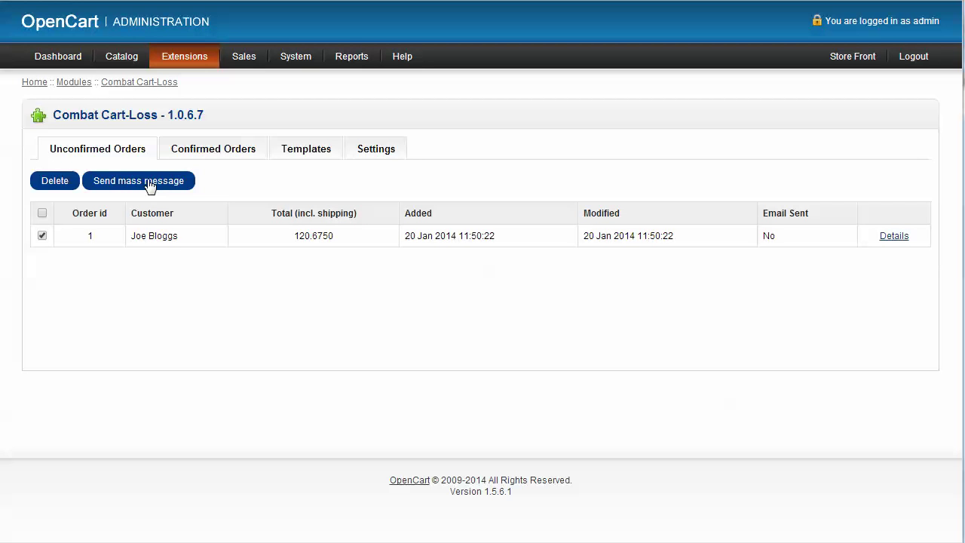
left_click(42, 237)
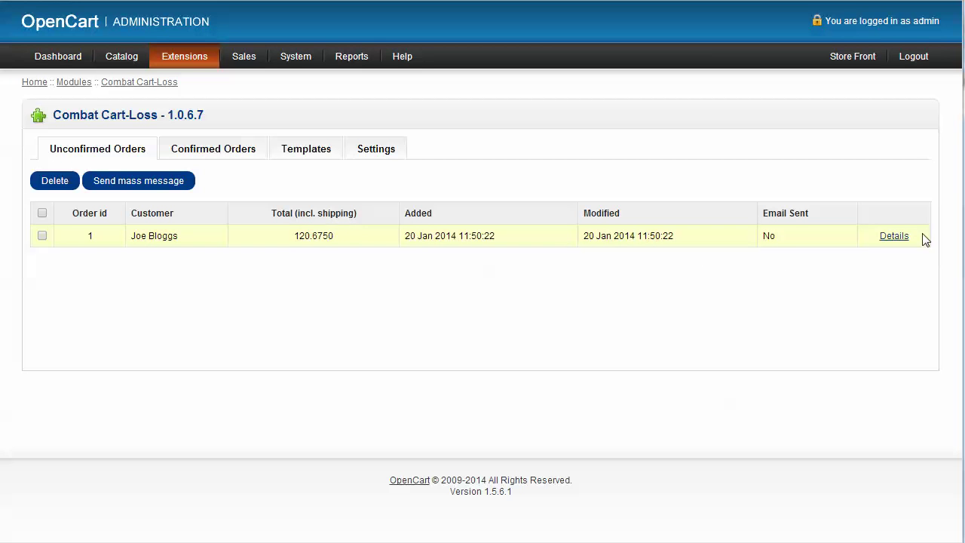
left_click(885, 238)
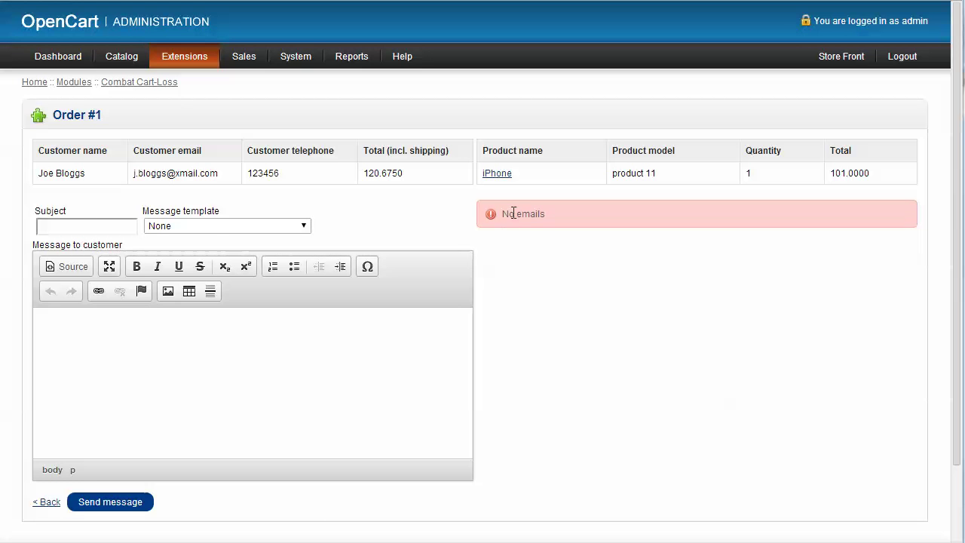
- Email order 1's customer with subject 'Hi there', asking what happened with their order, plus a sign-off
left_click(84, 228)
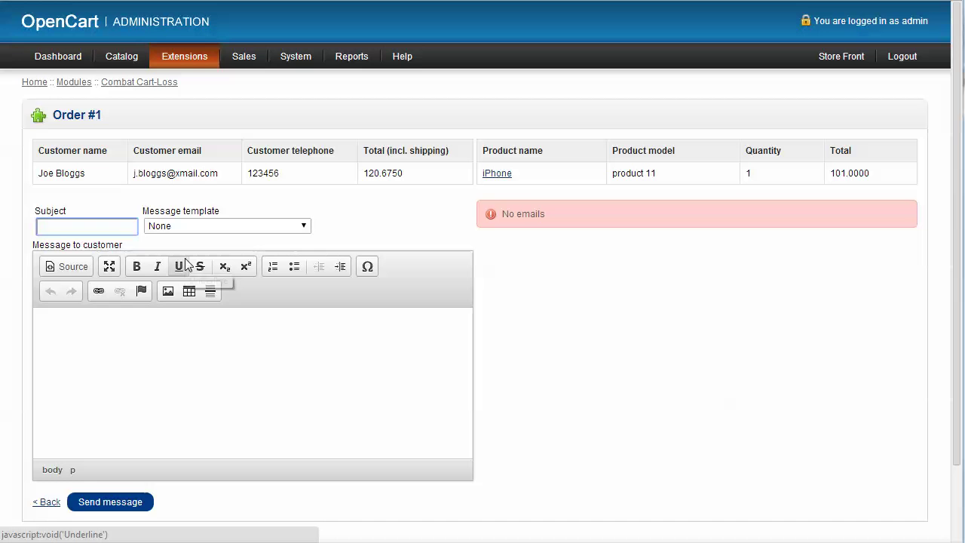
type("Hi there")
key("Tab")
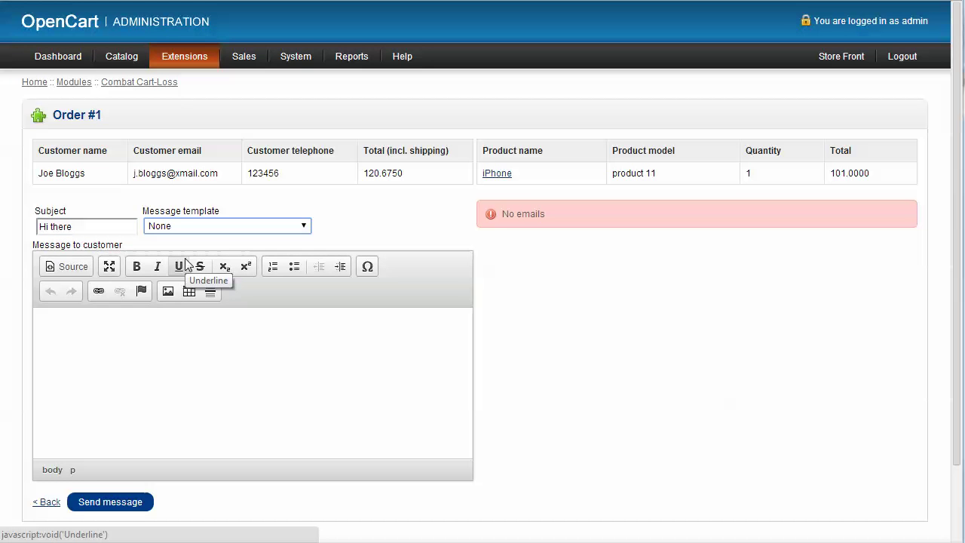
left_click(228, 401)
type("Hi the")
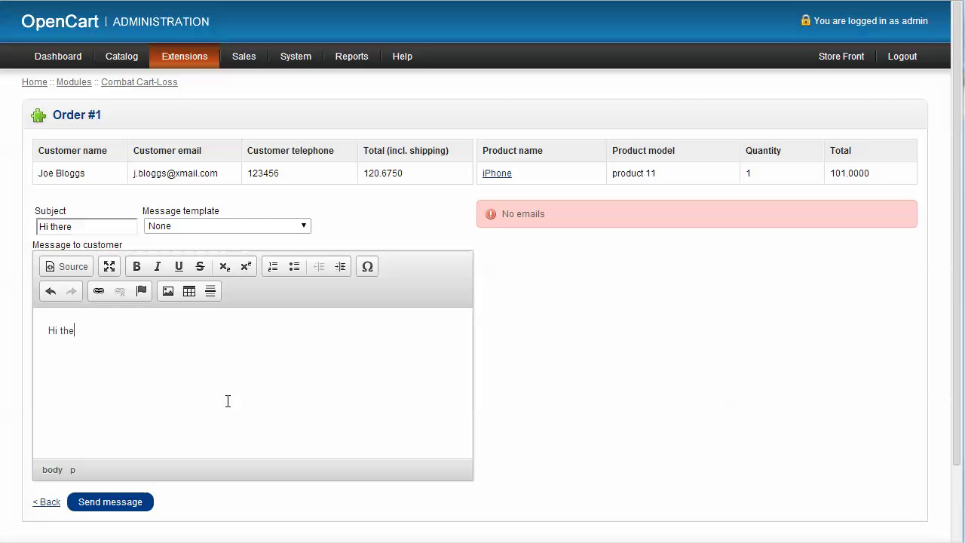
type("re, I wondered what had happened with your")
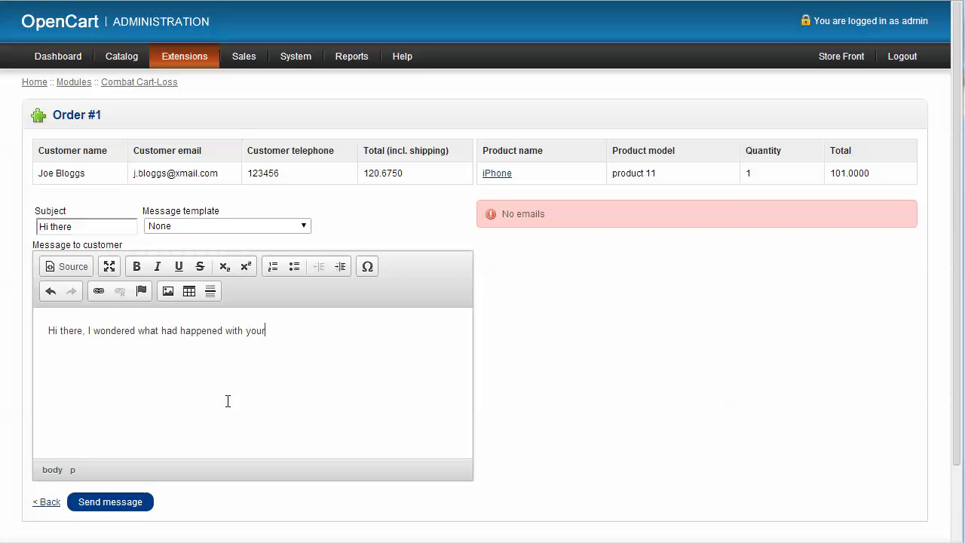
type(" order. ...")
key("Return")
type("asdfasdf")
key("Return")
key("Return")
type("asdfas")
key("Return")
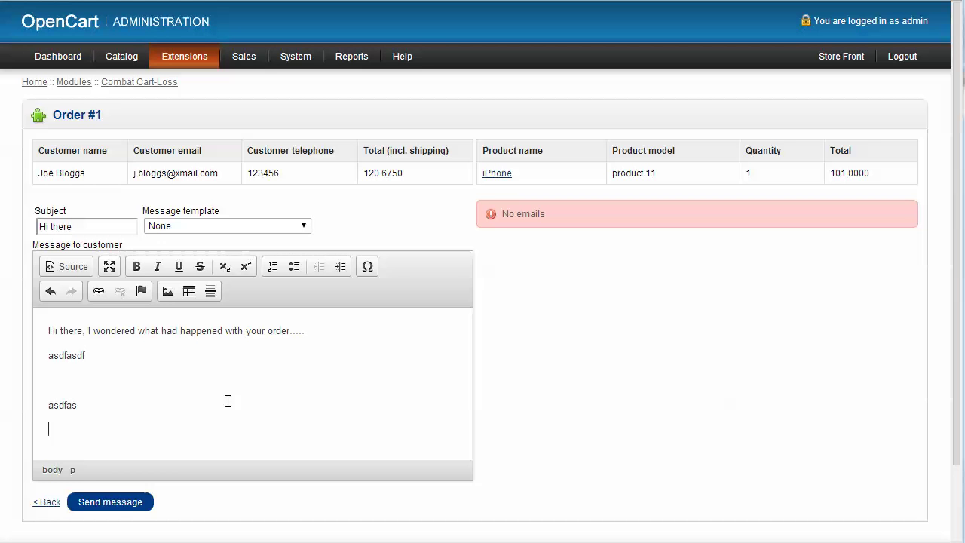
type("Colin")
left_click(104, 503)
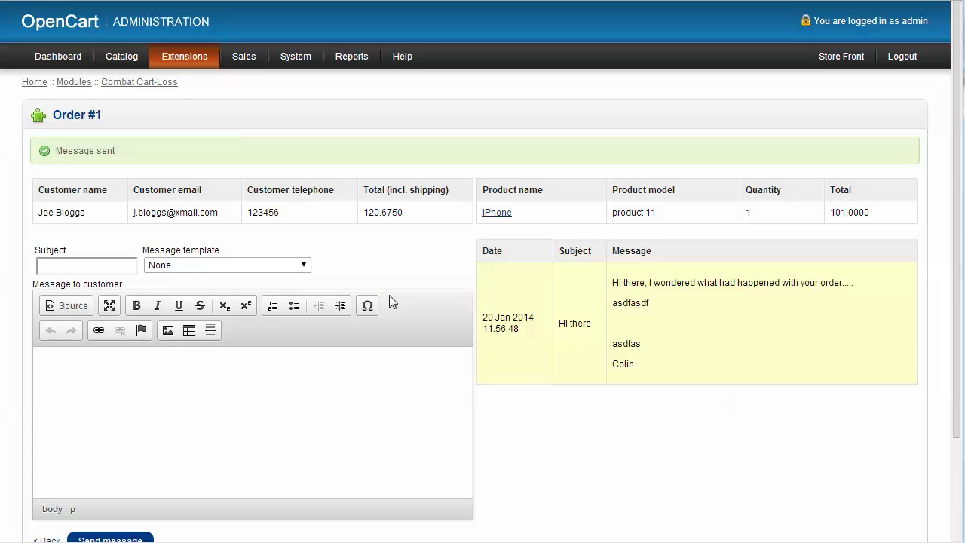
- Send order 1 a message filled from the 'We want to help - Let Us Know How' template
left_click(195, 268)
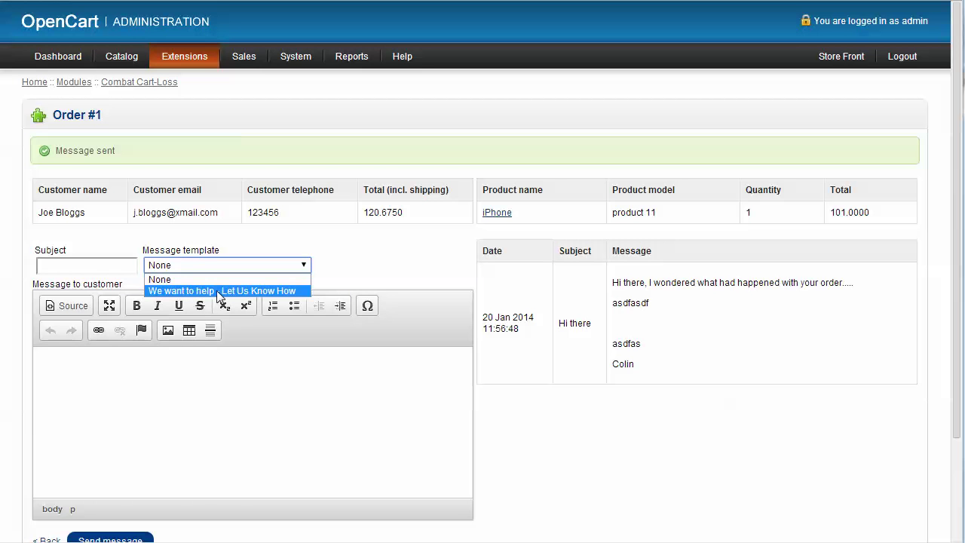
left_click(217, 291)
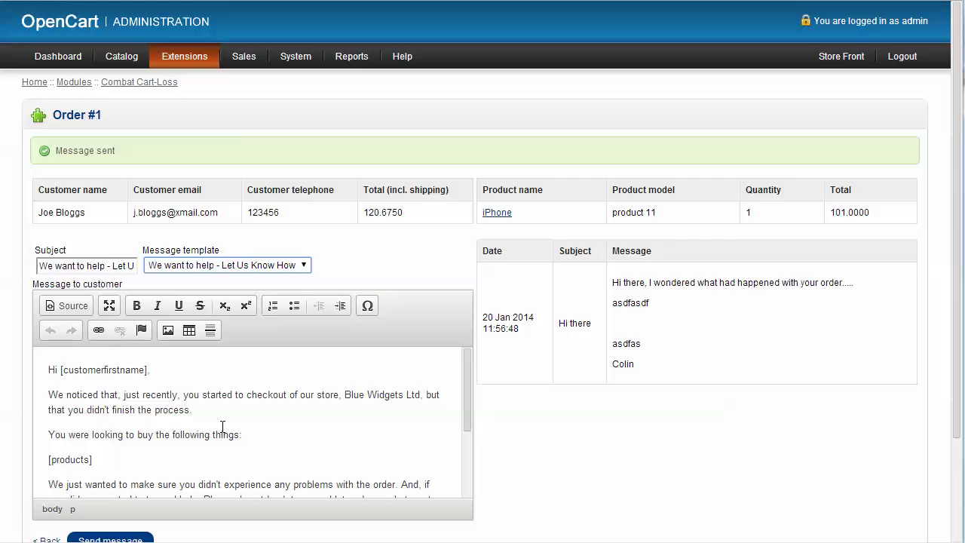
scroll(210, 361, "down", 1)
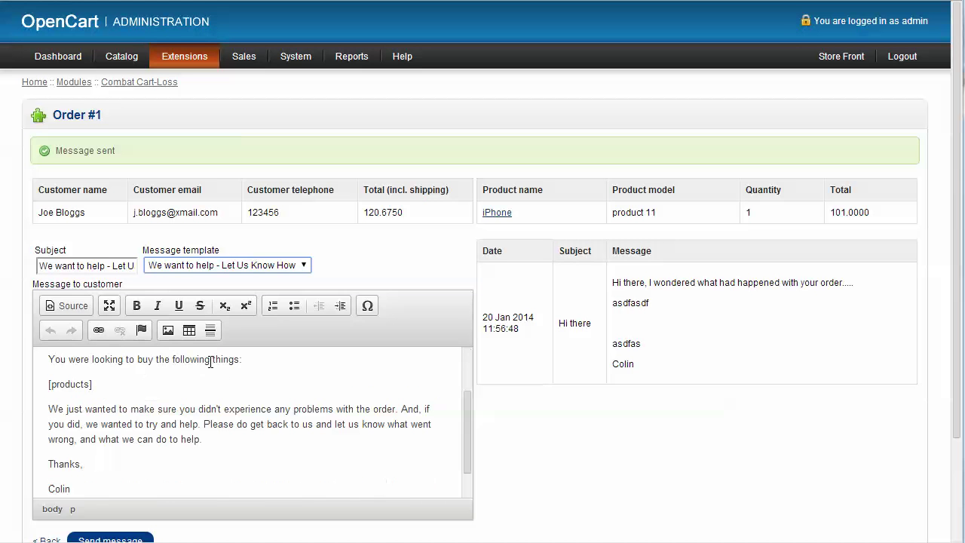
left_click(110, 540)
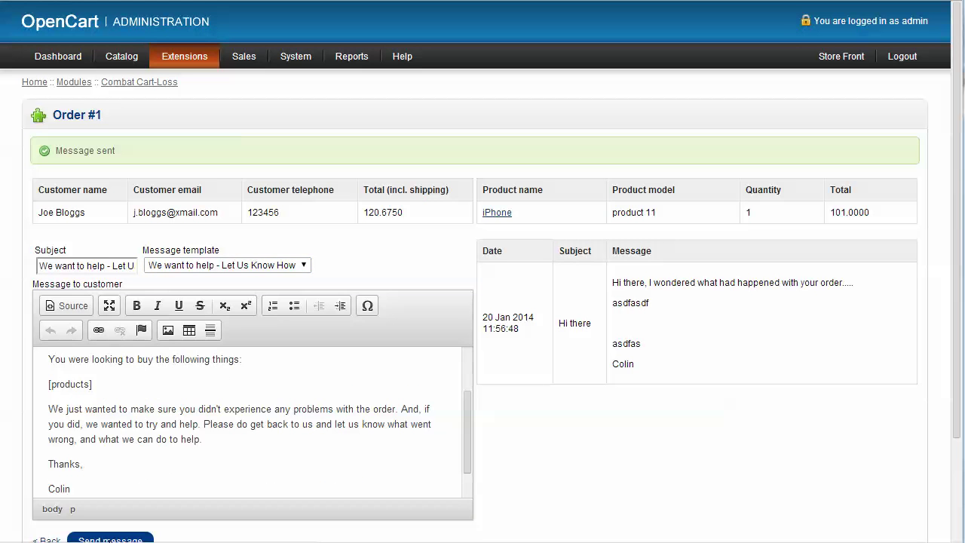
scroll(552, 394, "down", 2)
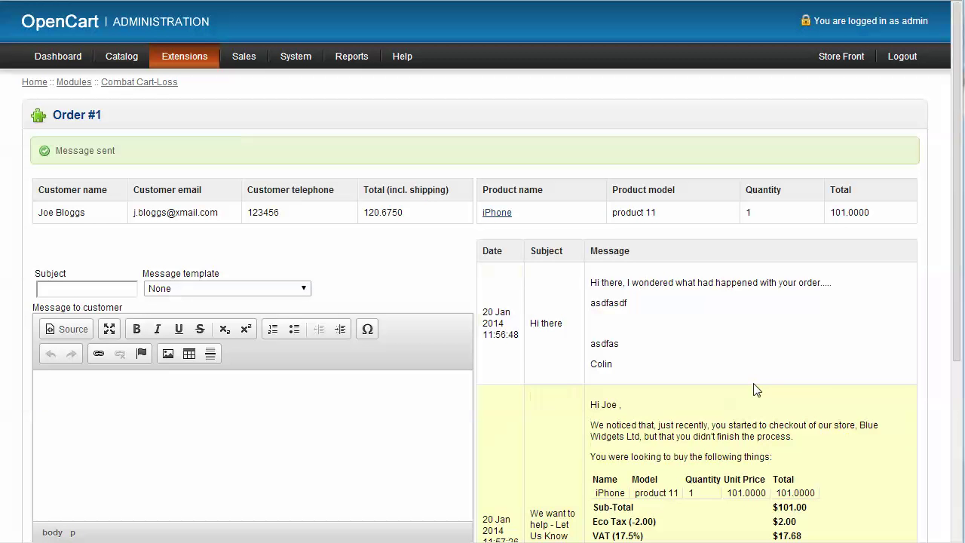
scroll(754, 390, "down", 2)
- Go back to the Combat Cart-Loss module and show the Confirmed Orders list
left_click(45, 413)
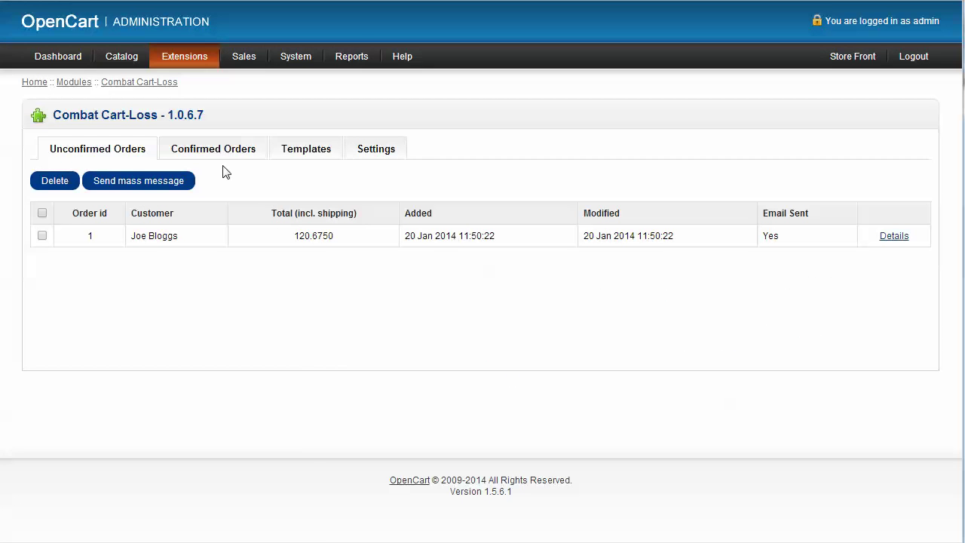
left_click(209, 152)
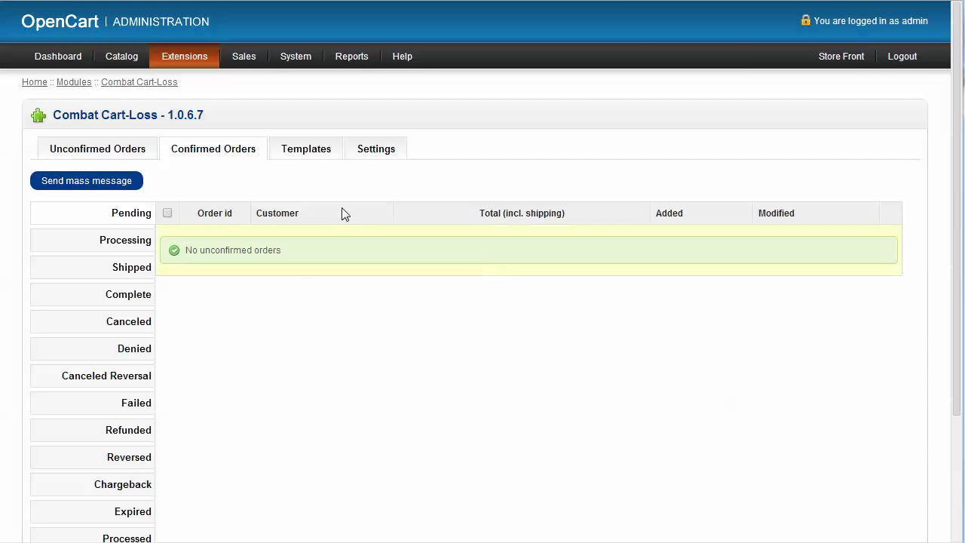
scroll(249, 181, "down", 1)
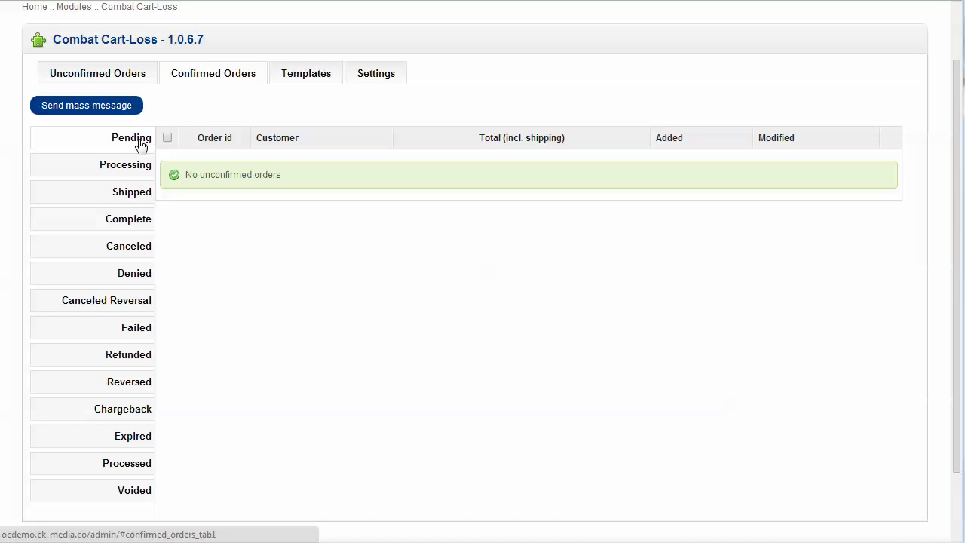
- Filter confirmed orders by Complete, Processing, Pending, then Complete status again
left_click(136, 227)
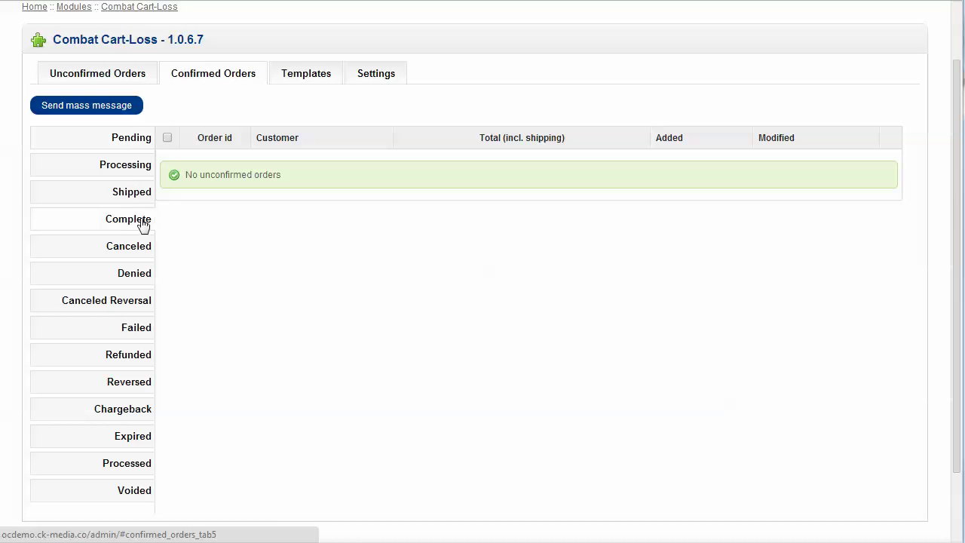
left_click(126, 169)
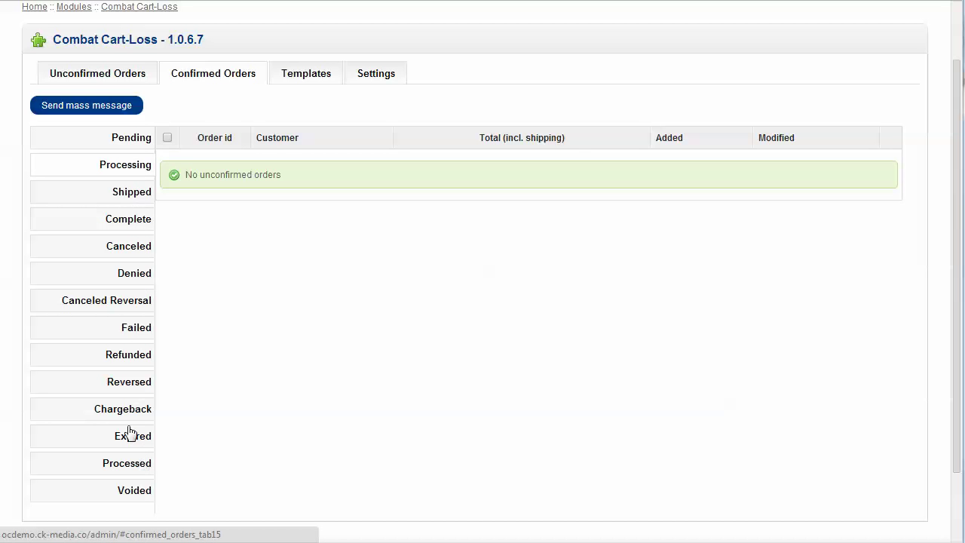
left_click(136, 142)
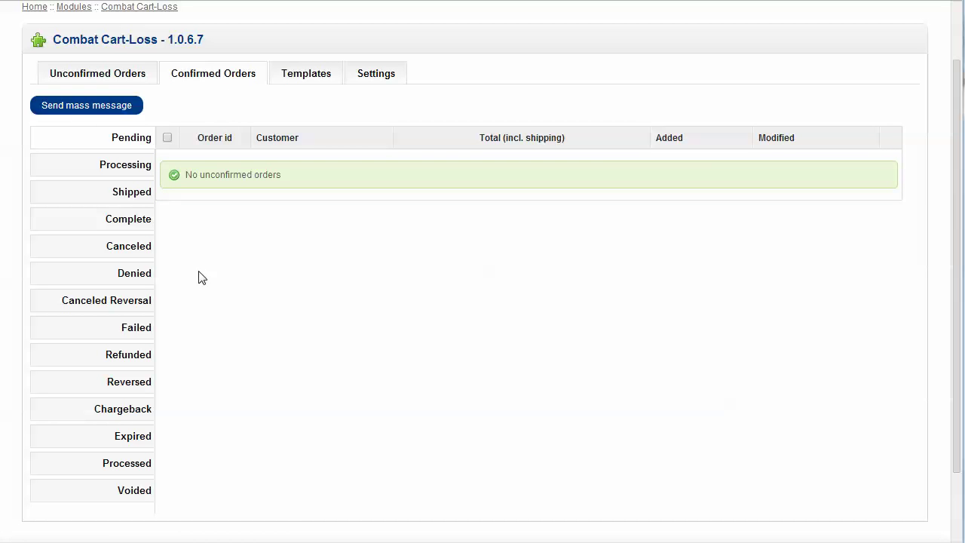
left_click(126, 218)
- Open the 'We want to help' template from Templates, then go back to the unconfirmed orders
left_click(306, 74)
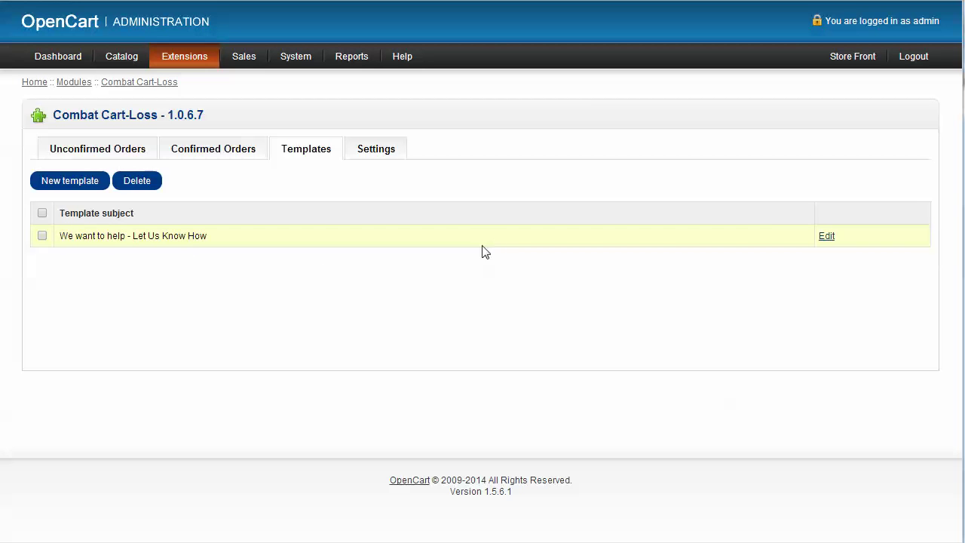
left_click(826, 235)
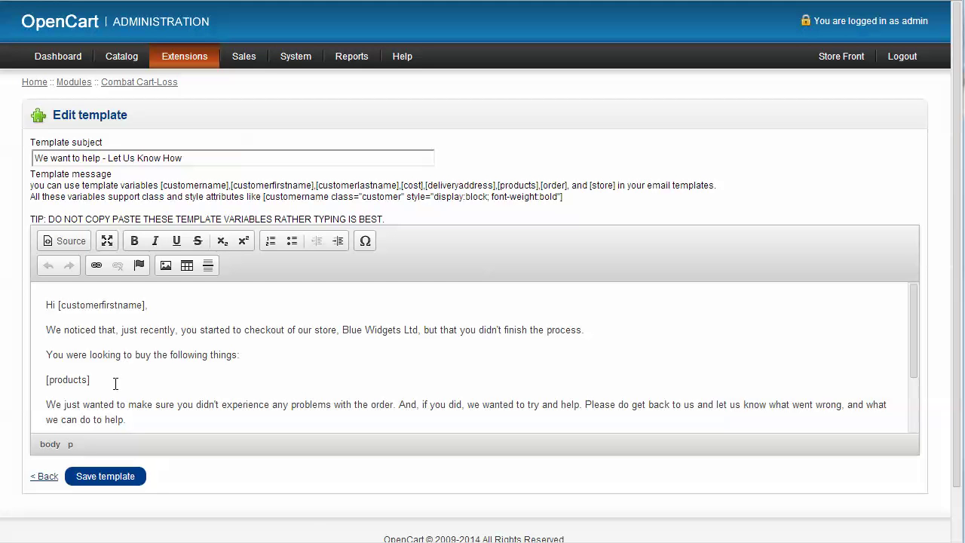
left_click(48, 478)
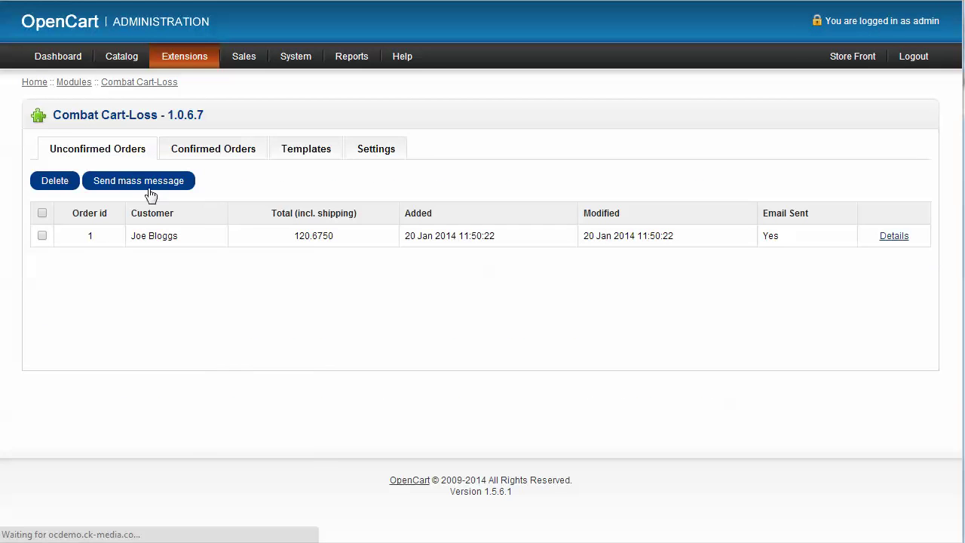
- Create and save a 'Hello!' template using [customername], [order] and [store], then go back
left_click(302, 154)
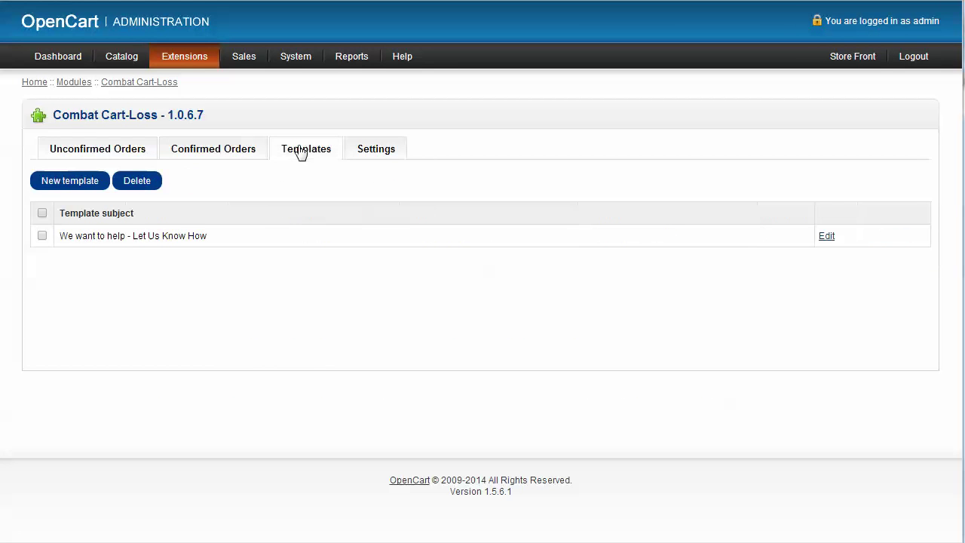
left_click(70, 188)
left_click(91, 153)
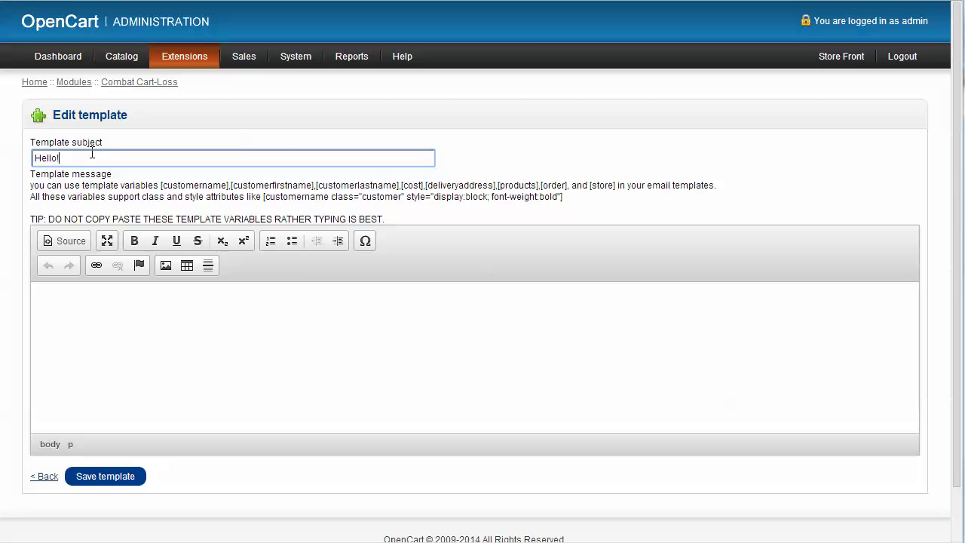
type("Hello!")
left_click(192, 294)
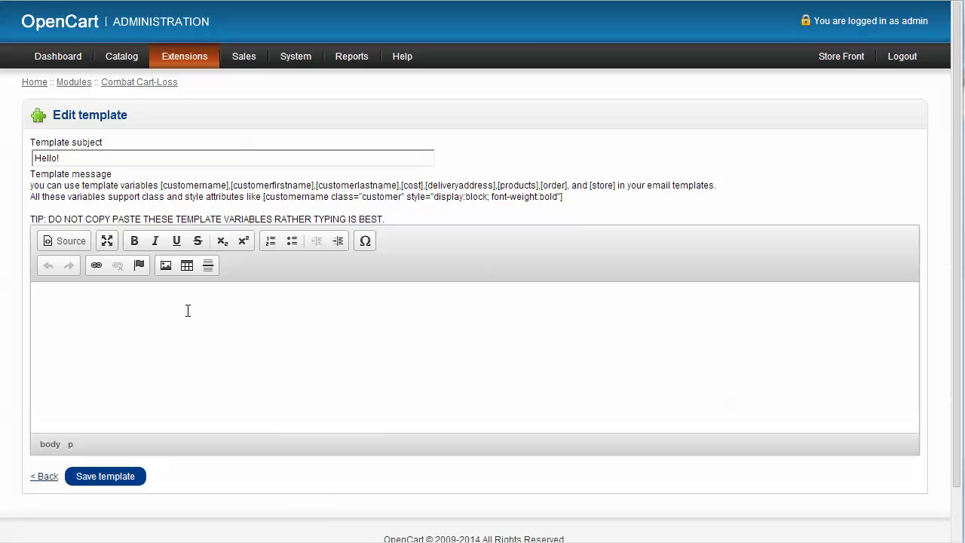
type("Hi [custromername],")
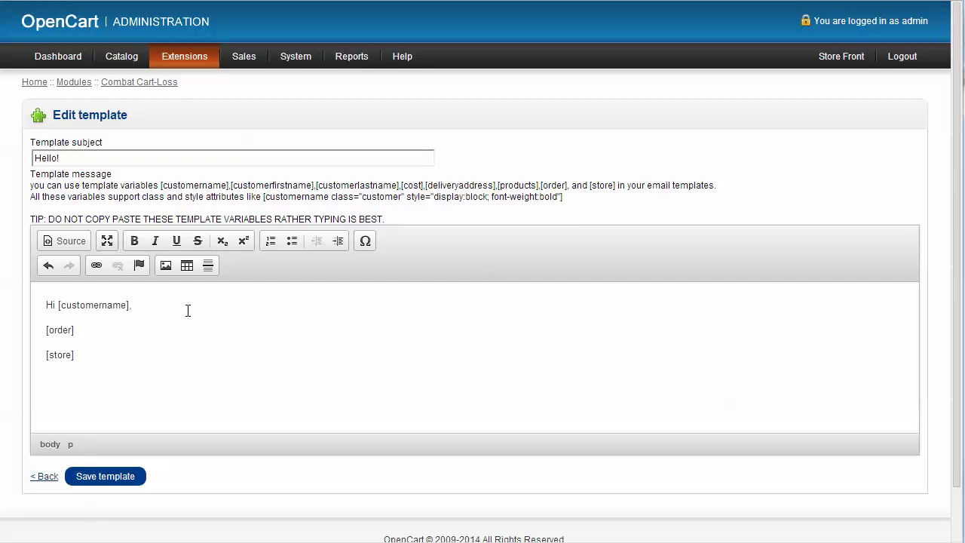
left_click(103, 478)
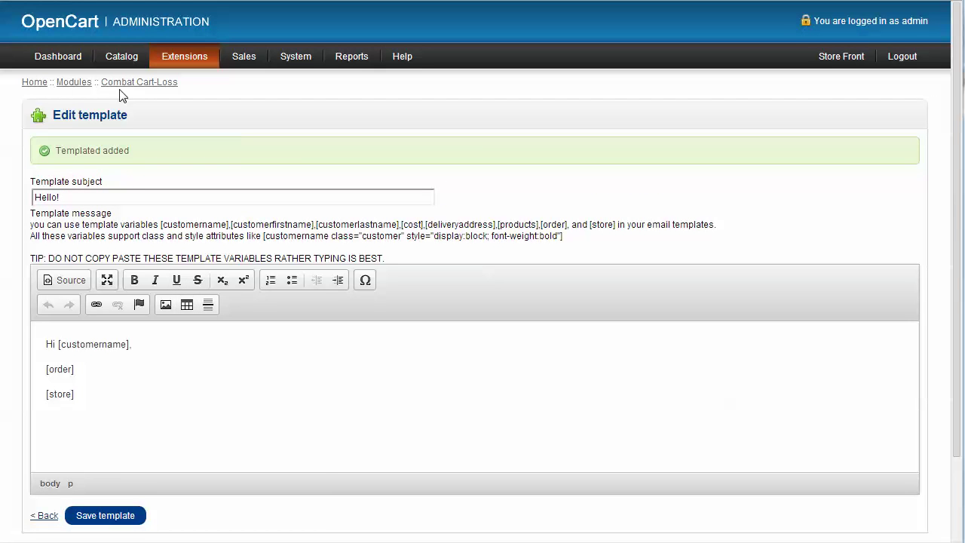
left_click(50, 519)
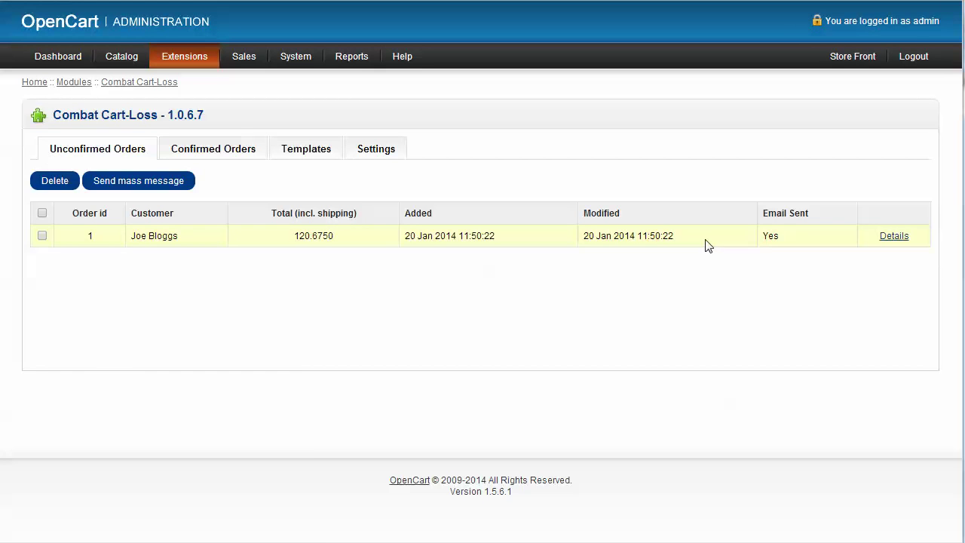
- Glance at order 1's details, return to the list, and tick order 1
left_click(895, 236)
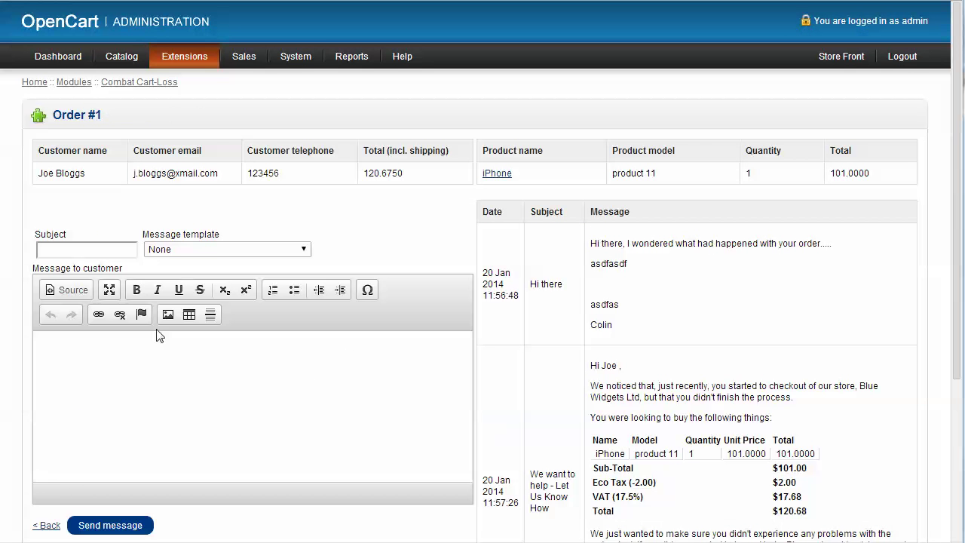
key("alt+Left")
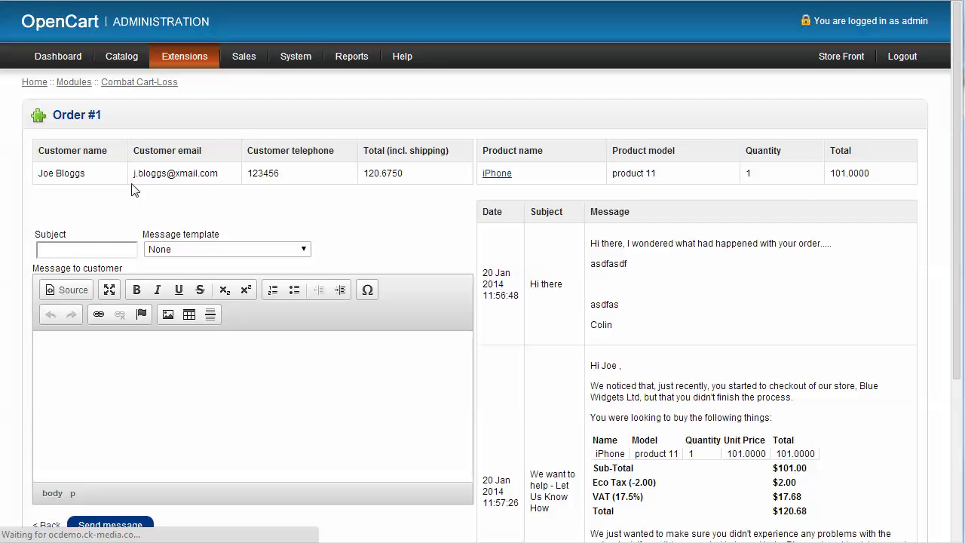
left_click(41, 236)
- Preview a mass message to order 1 from the 'Hello!' template, closing it unsent
left_click(111, 184)
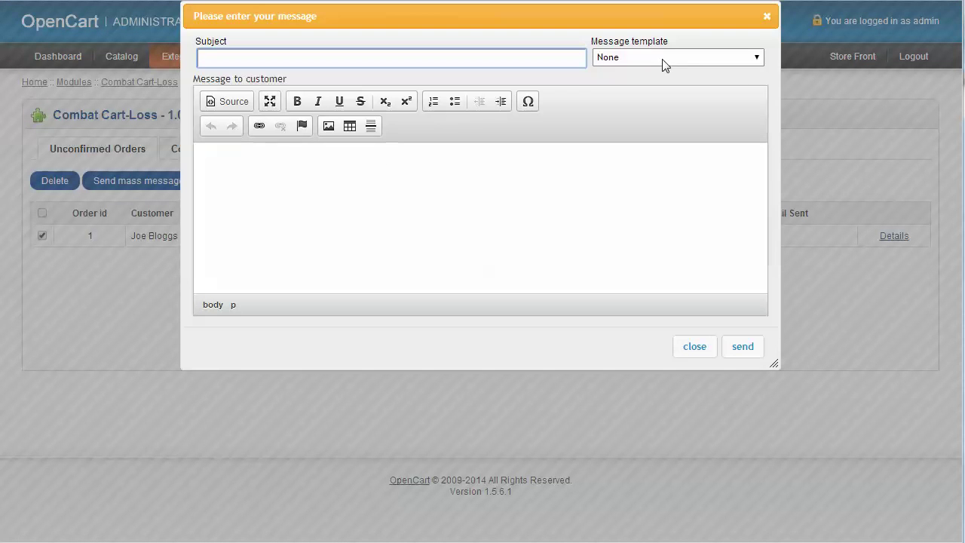
left_click(663, 59)
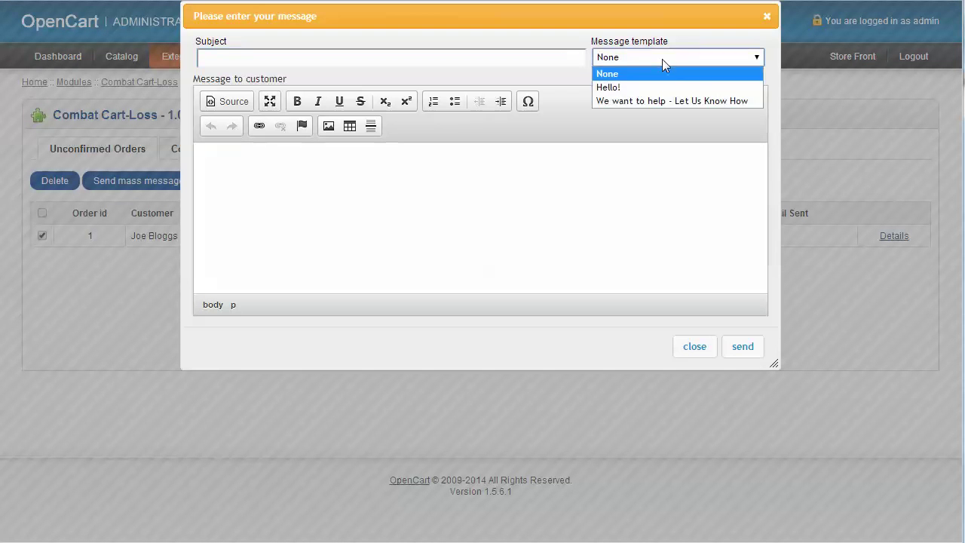
left_click(623, 89)
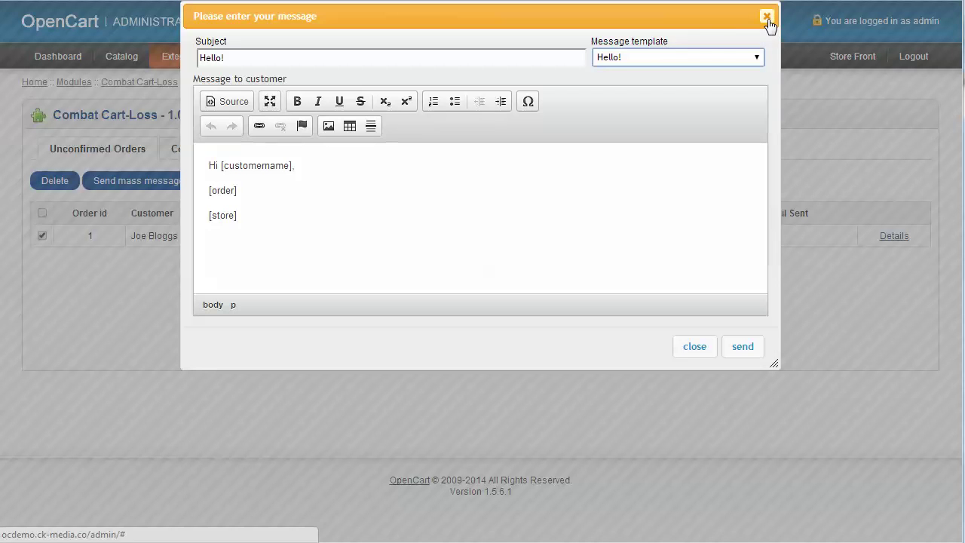
left_click(697, 347)
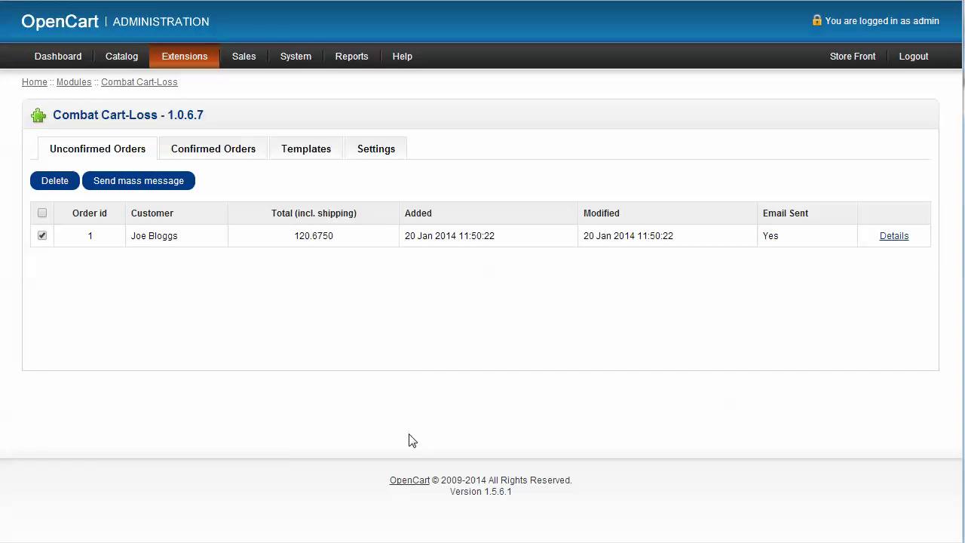
- Set 'Send email to store owner' to Yes for new unconfirmed orders in module Settings
left_click(379, 150)
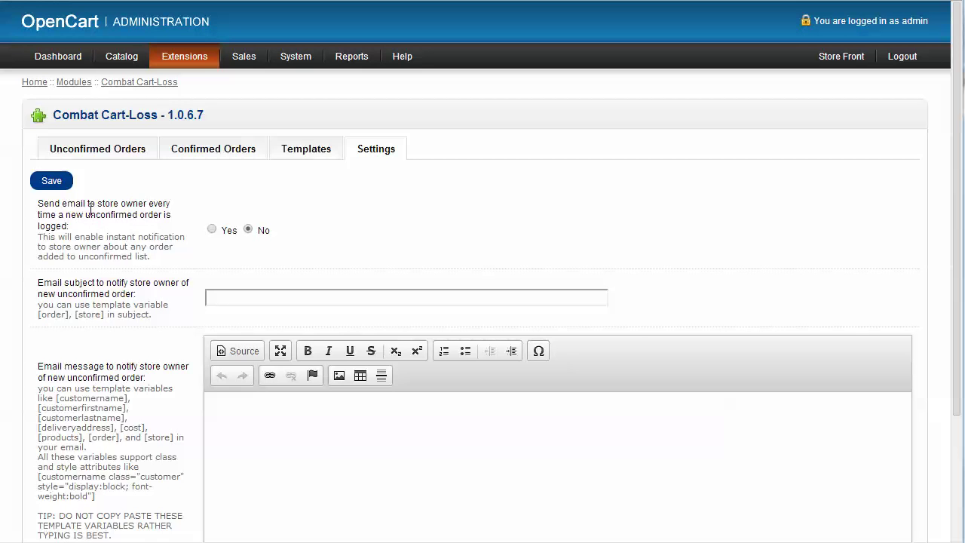
left_click(101, 149)
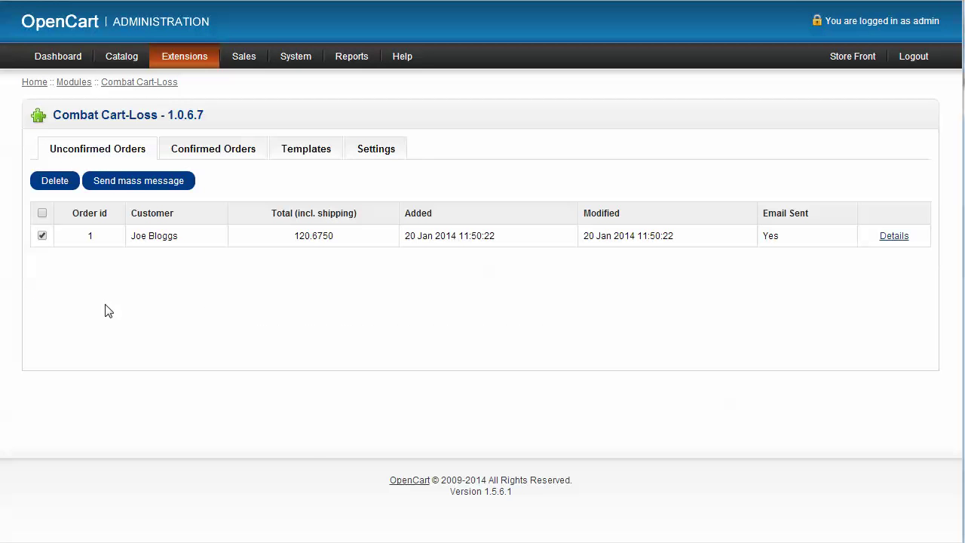
left_click(377, 148)
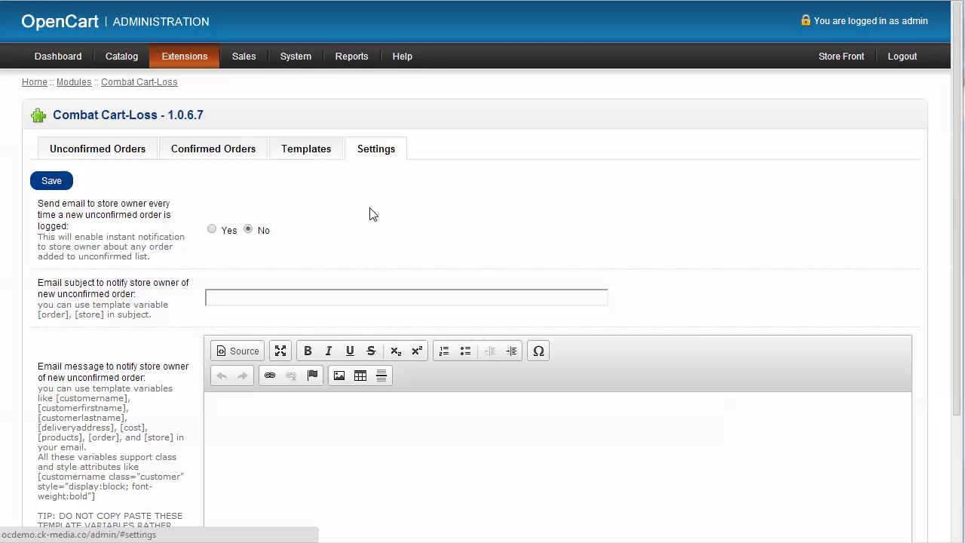
left_click(212, 229)
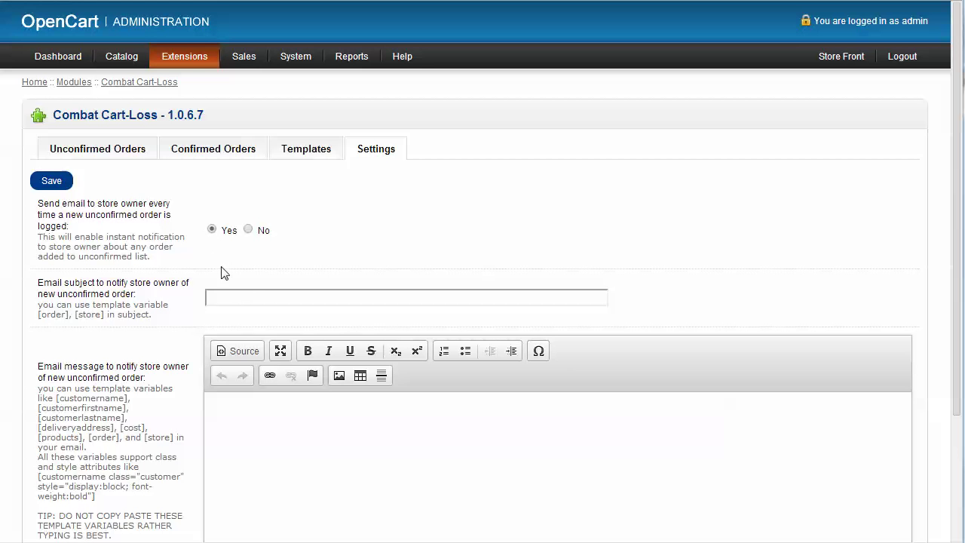
left_click(242, 298)
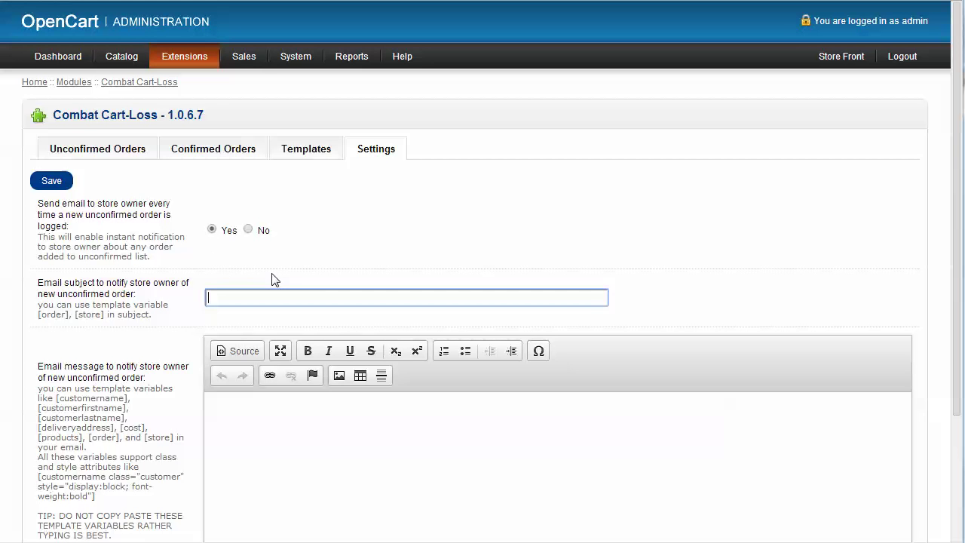
scroll(215, 259, "down", 2)
scroll(212, 259, "down", 1)
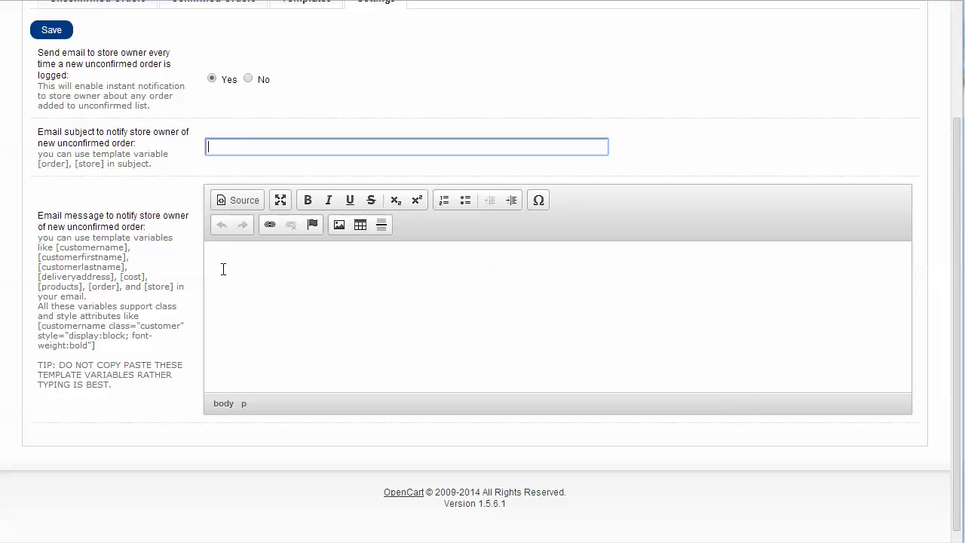
scroll(261, 316, "up", 2)
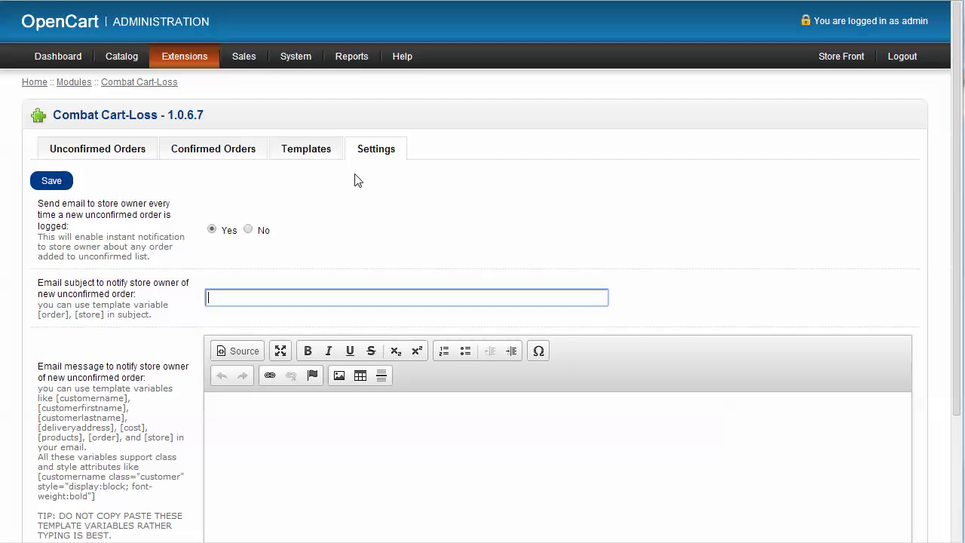
left_click(86, 153)
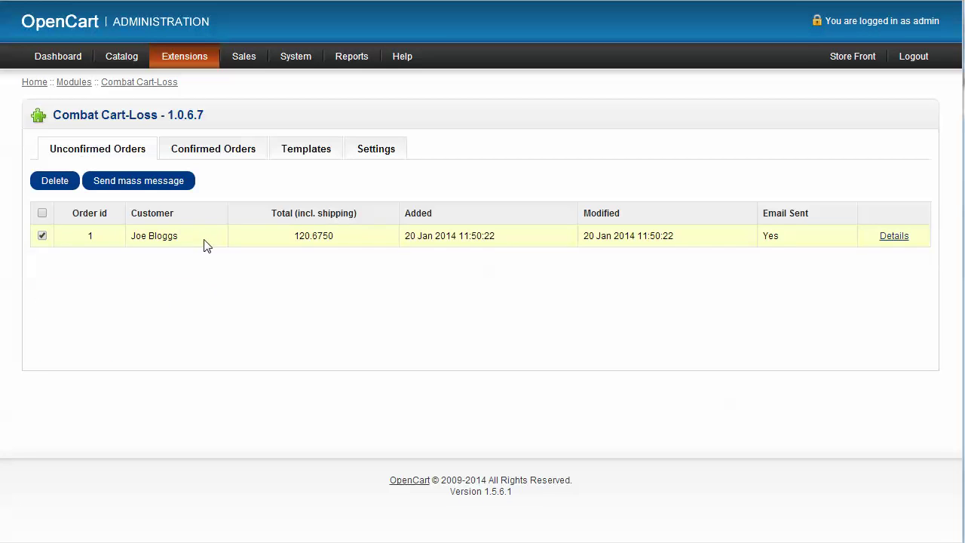